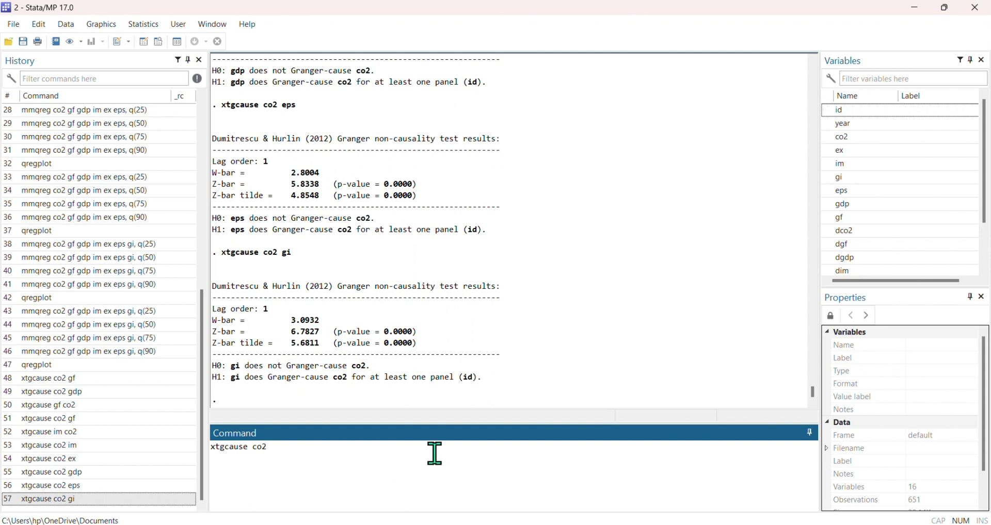
Step: Find Table 8, Causality analysis, in the base paper PDF, and run xtgcause co2 gf in Stata
click(578, 524)
scroll(247, 316, down, 20)
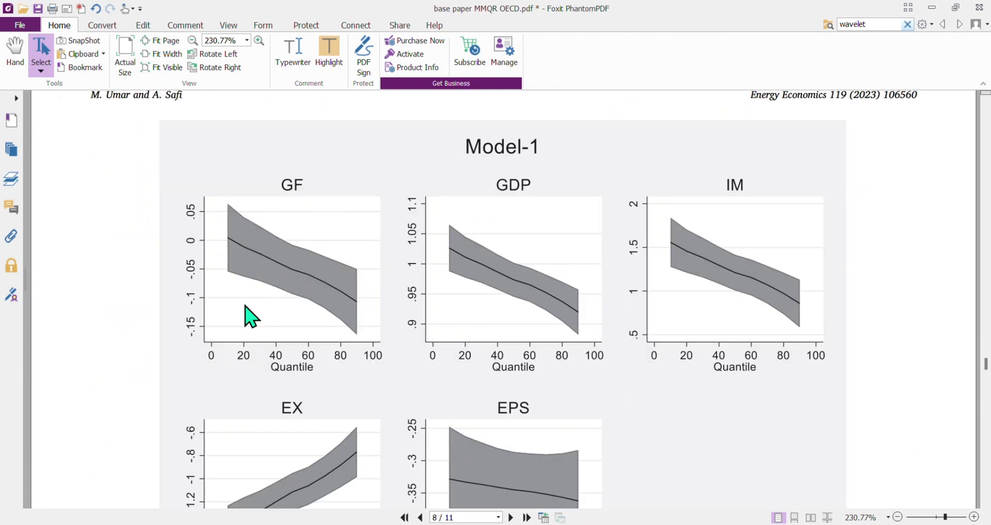
scroll(254, 318, down, 15)
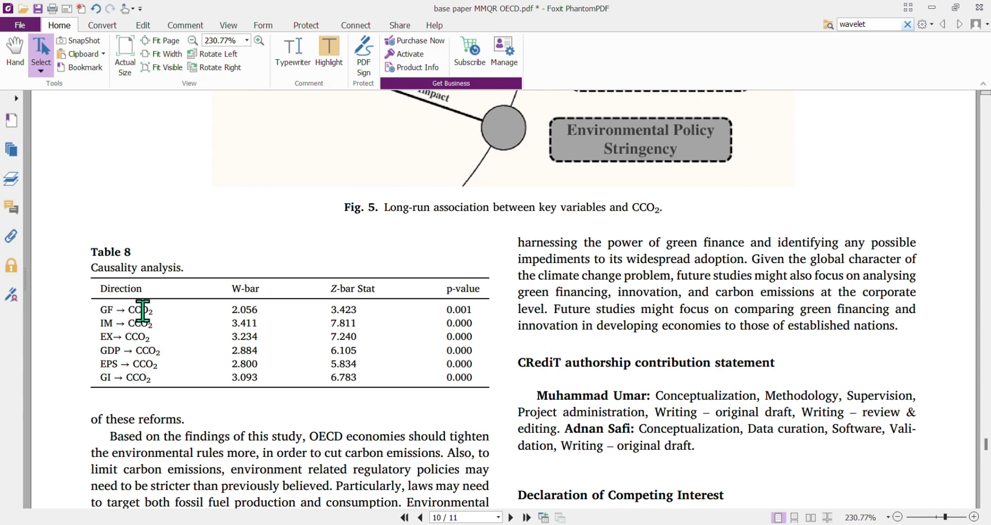
key(alt+Tab)
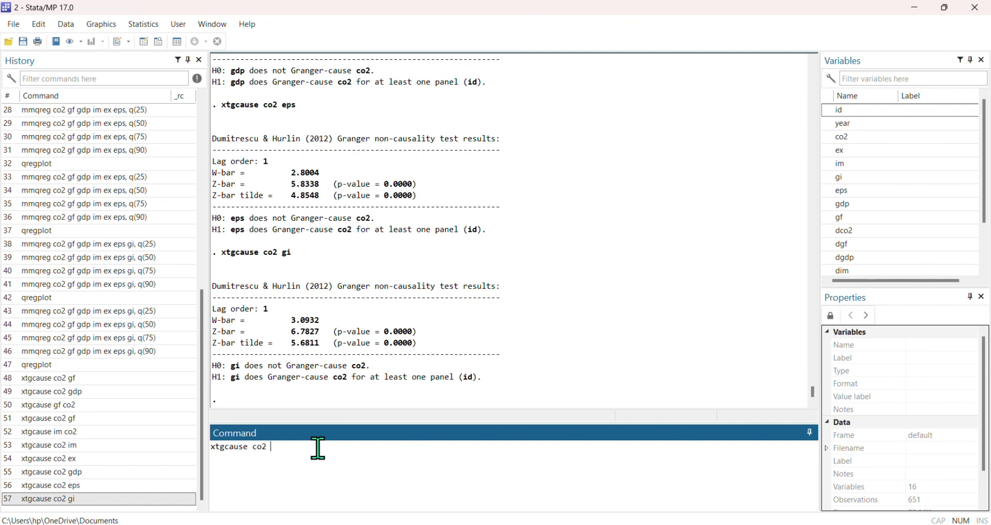
key(Return)
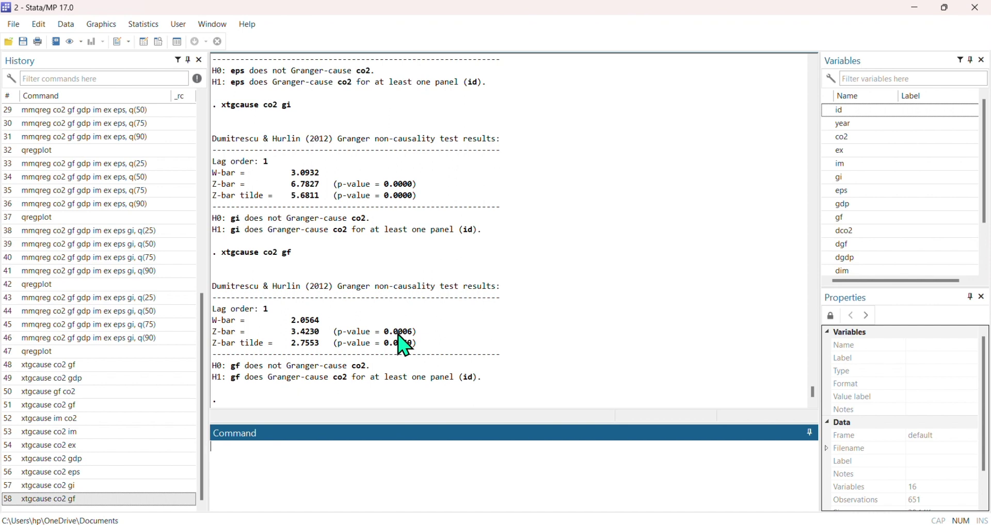
Step: Switch to the paper in Foxit PhantomPDF, restore its window beside Stata, and highlight the W-bar value of GF → CCO2 in Table 8
key(alt+Tab)
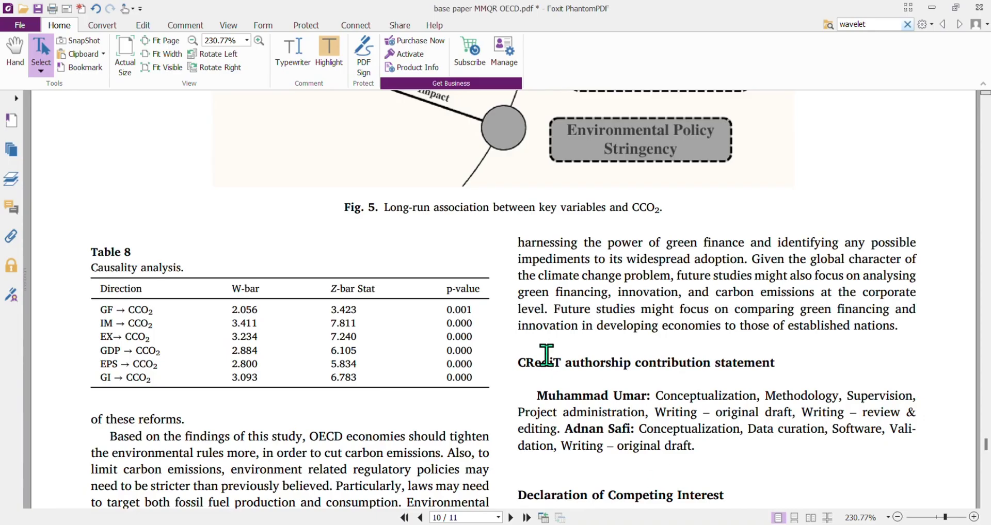
click(955, 7)
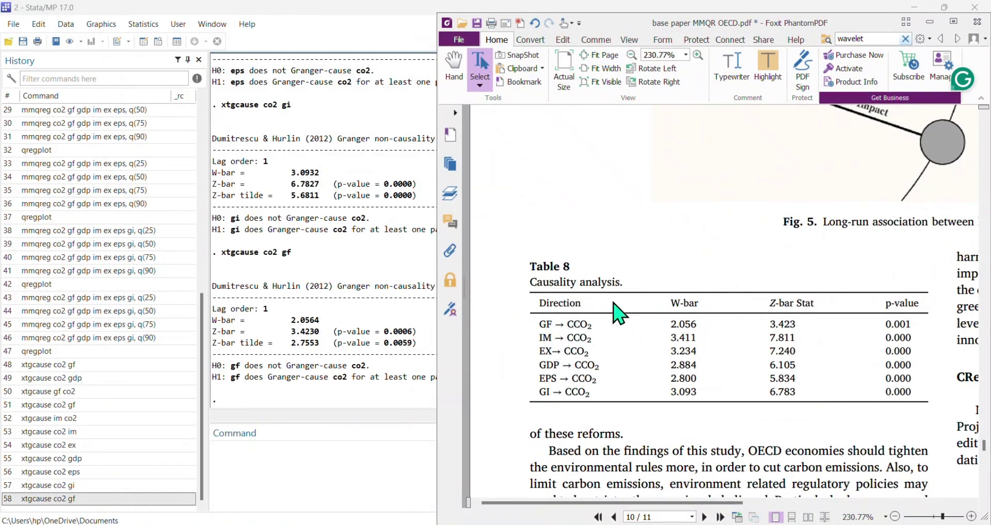
drag(531, 267, 621, 281)
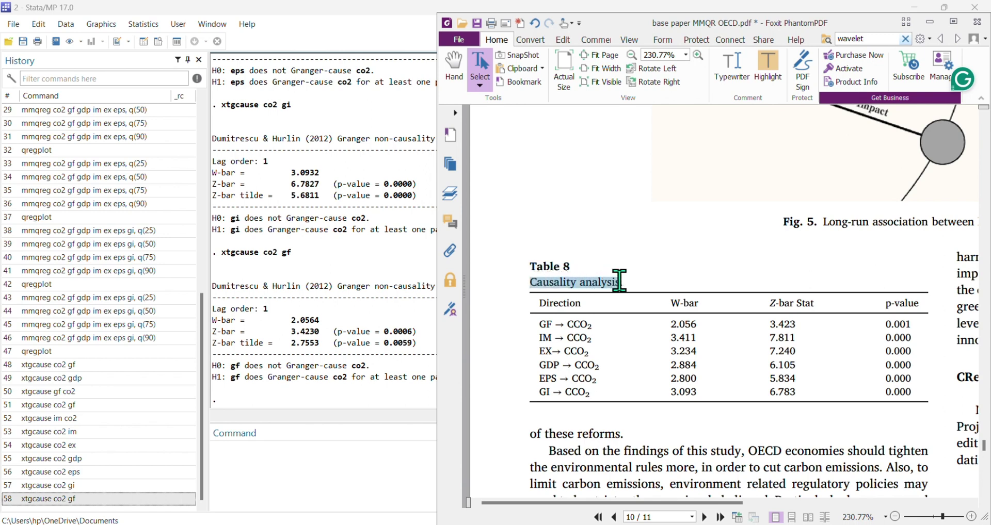
click(670, 328)
drag(670, 328, 696, 327)
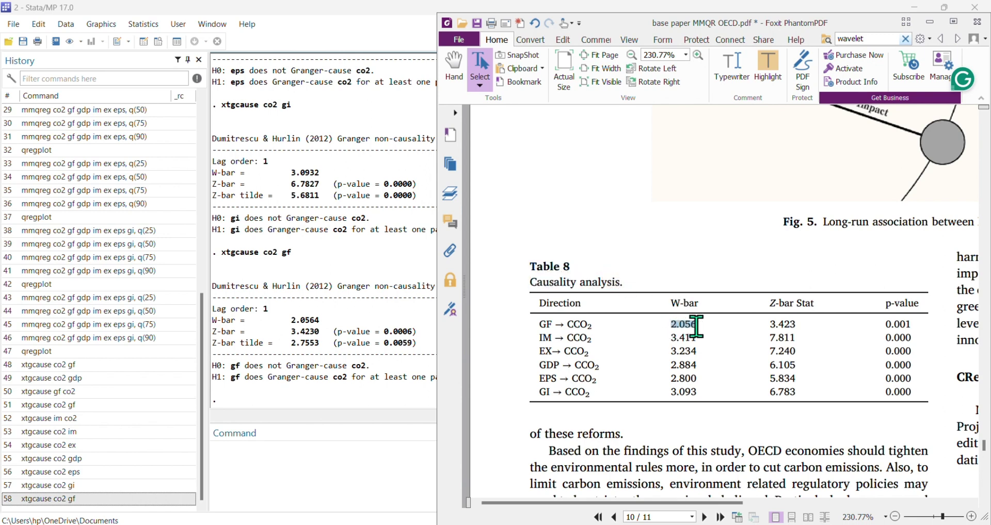
click(768, 72)
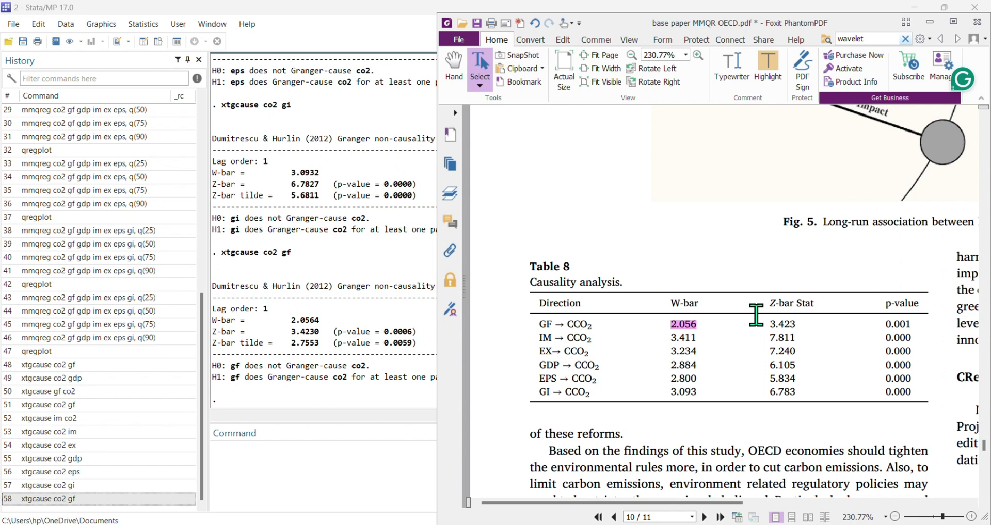
Step: Switch to Stata, recall the last xtgcause command, replace gf with im, and run xtgcause co2 im
click(240, 467)
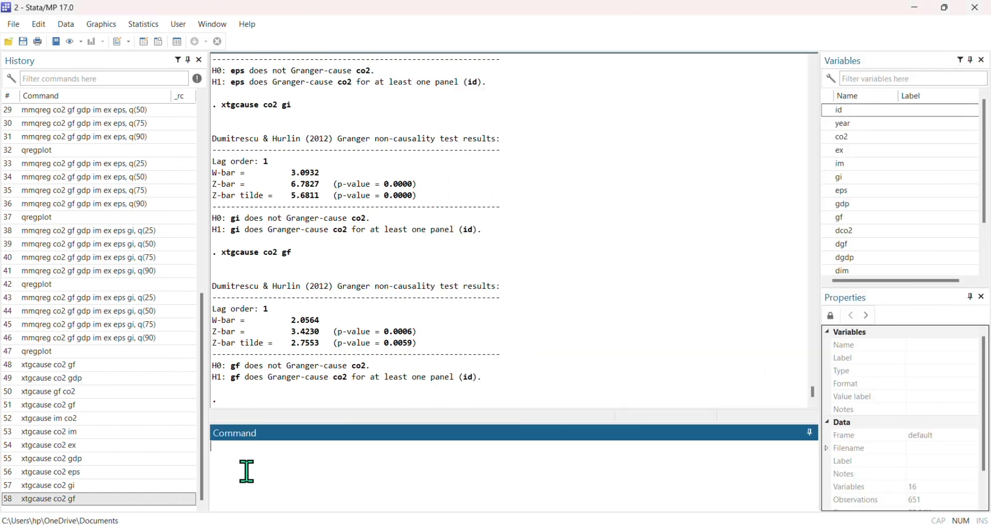
click(150, 499)
click(331, 463)
key(alt+Tab)
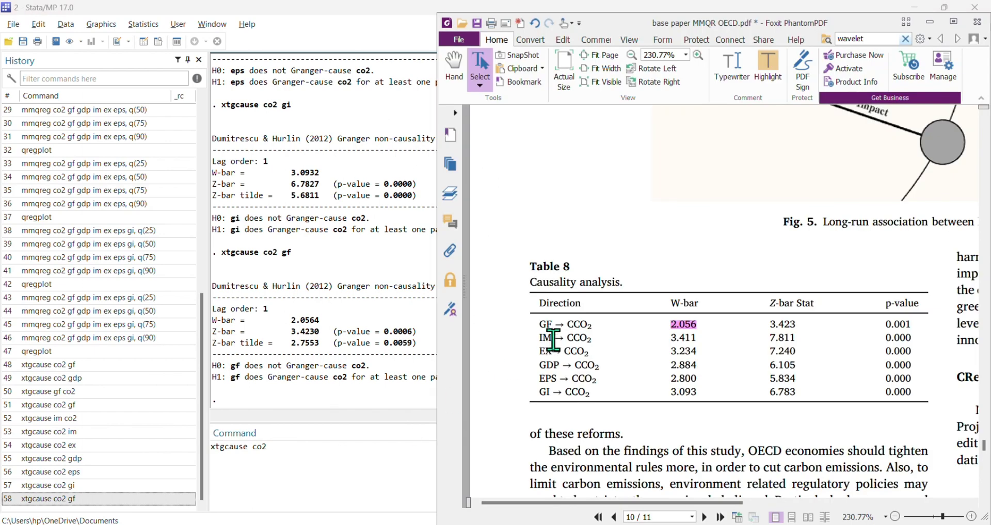
click(404, 471)
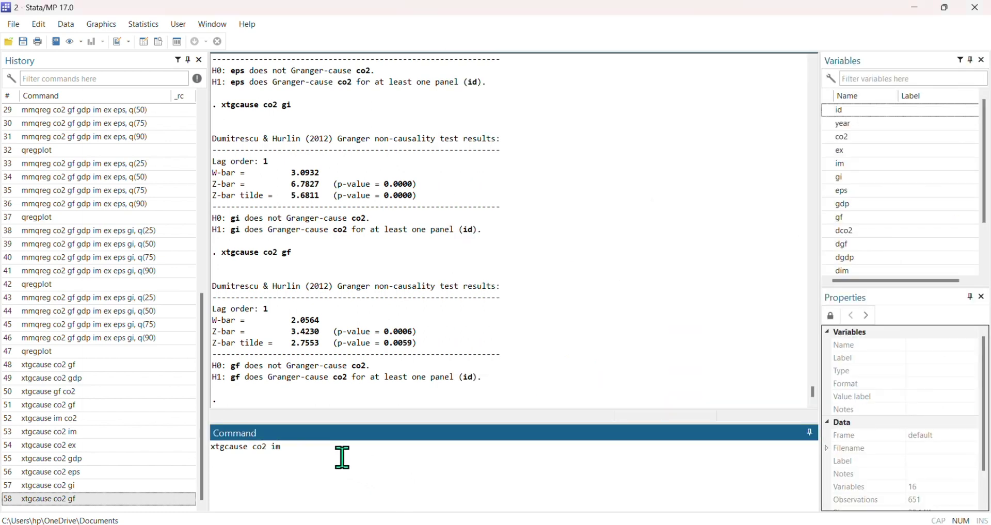
text(im)
key(Return)
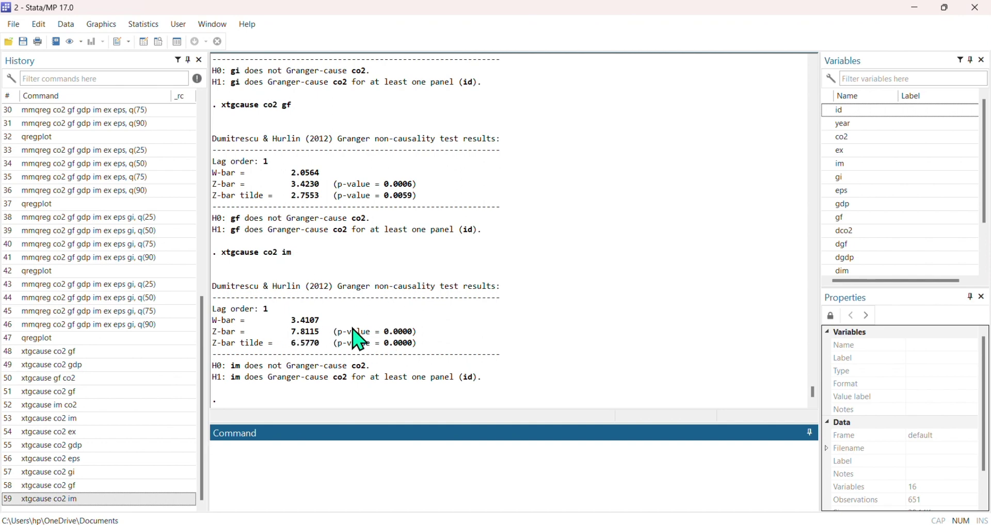
Step: Compare the im test output with the W-bar, Z-bar and p-value of IM → CCO2 in the paper's Table 8
key(alt+Tab)
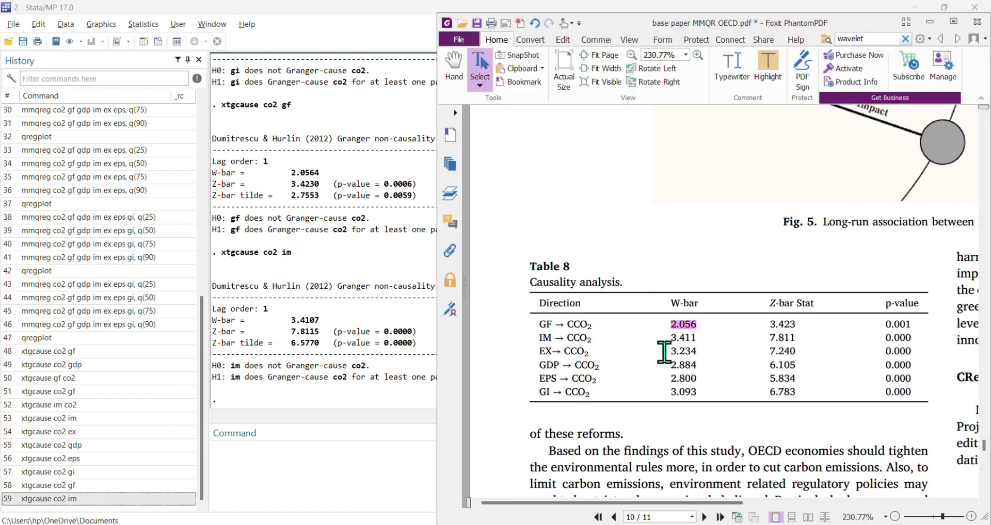
drag(670, 338, 697, 339)
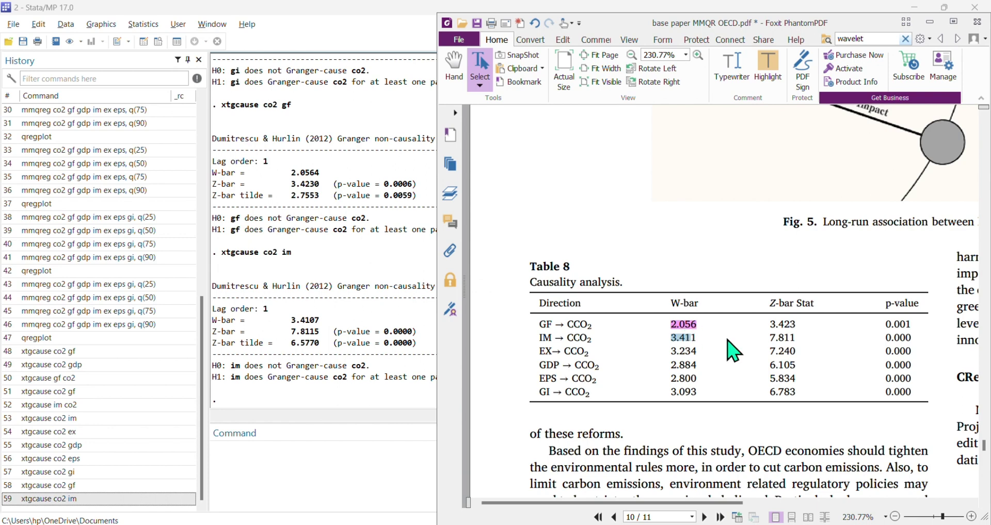
drag(771, 338, 798, 339)
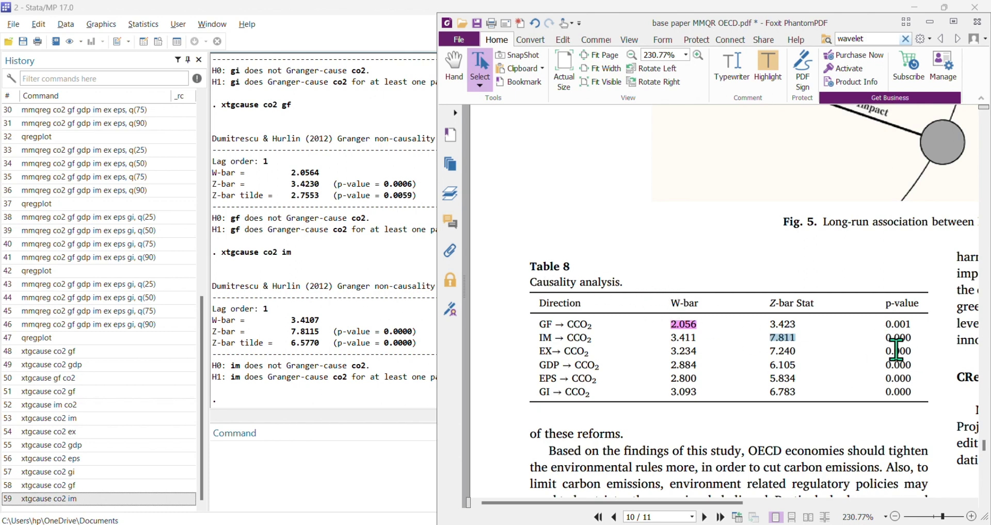
drag(886, 339, 908, 338)
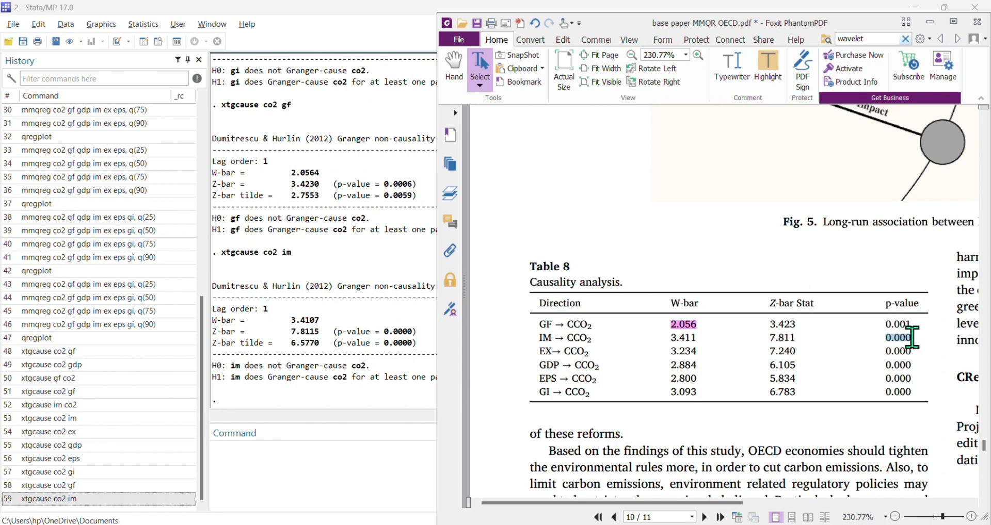
Step: Back in Stata, reuse the previous causality command with ex as the second variable and run xtgcause co2 ex
click(360, 443)
click(147, 499)
click(411, 453)
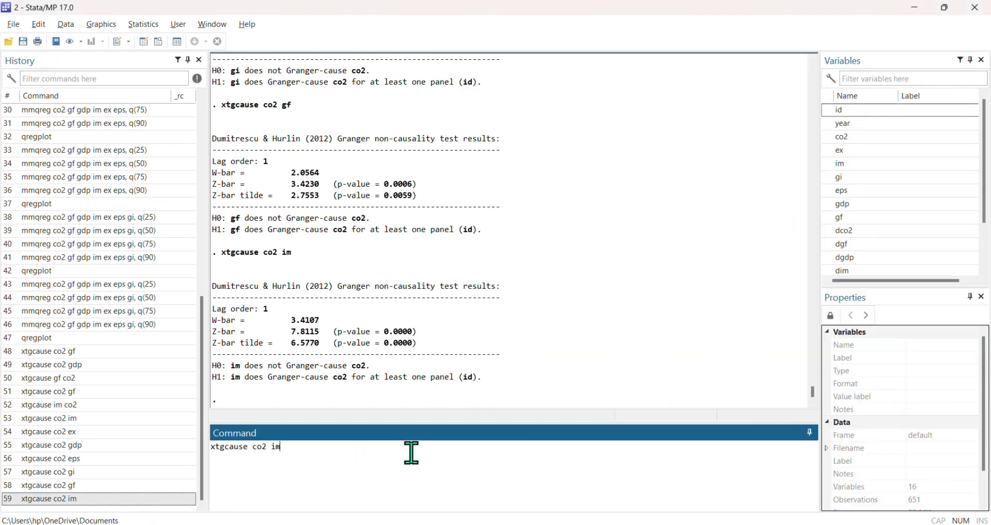
key(alt+Tab)
key(alt+Tab)
key(BackSpace)
text(ex)
key(Return)
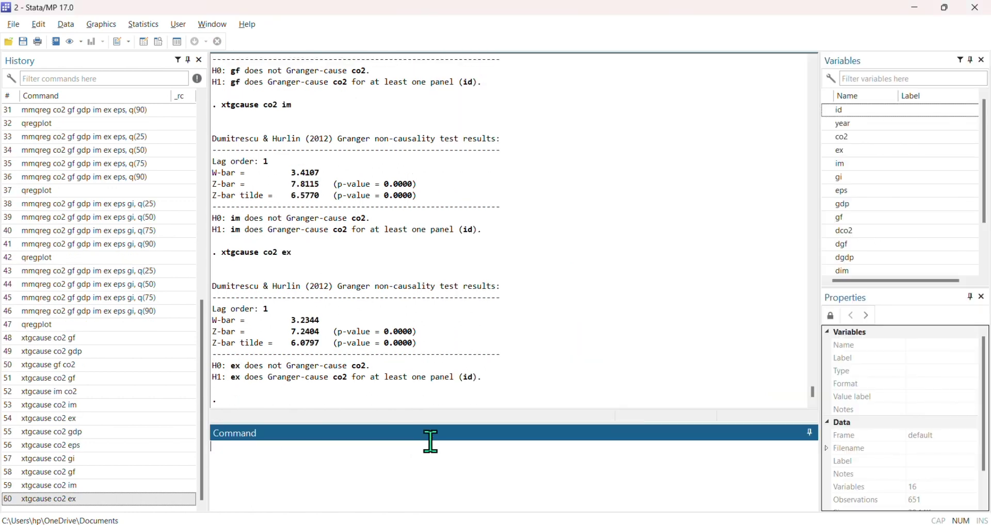
Step: Check the ex test's W-bar and p-value against the EX → CCO2 row in the paper's Table 8
key(alt+Tab)
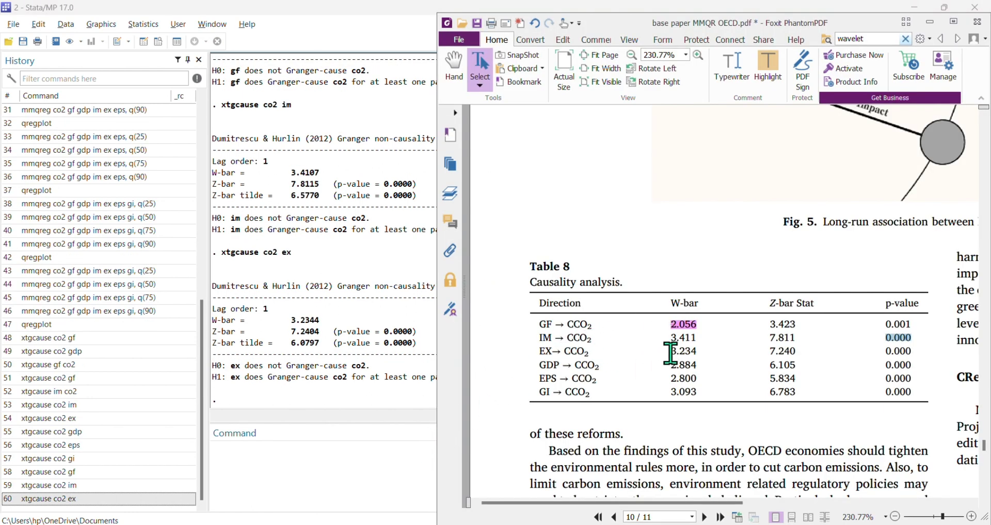
drag(670, 351, 697, 349)
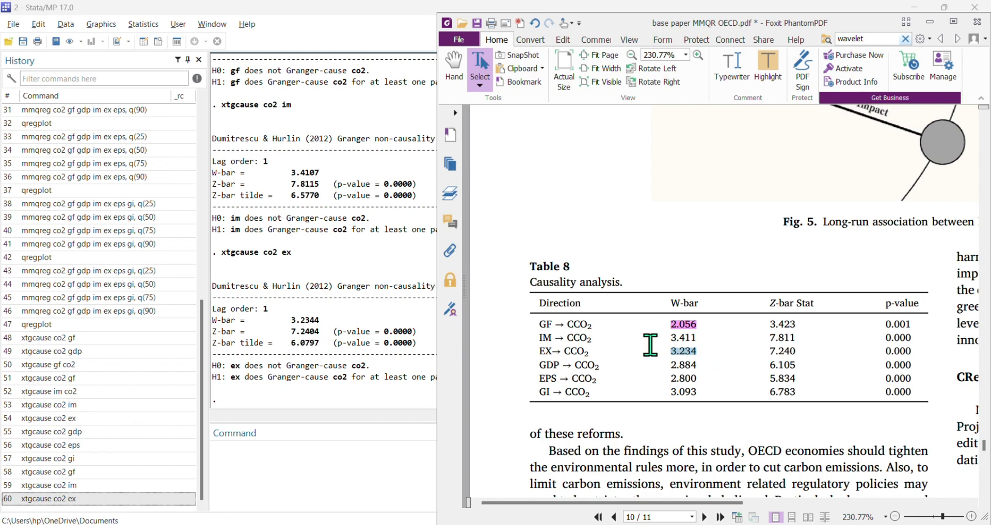
drag(885, 352, 910, 352)
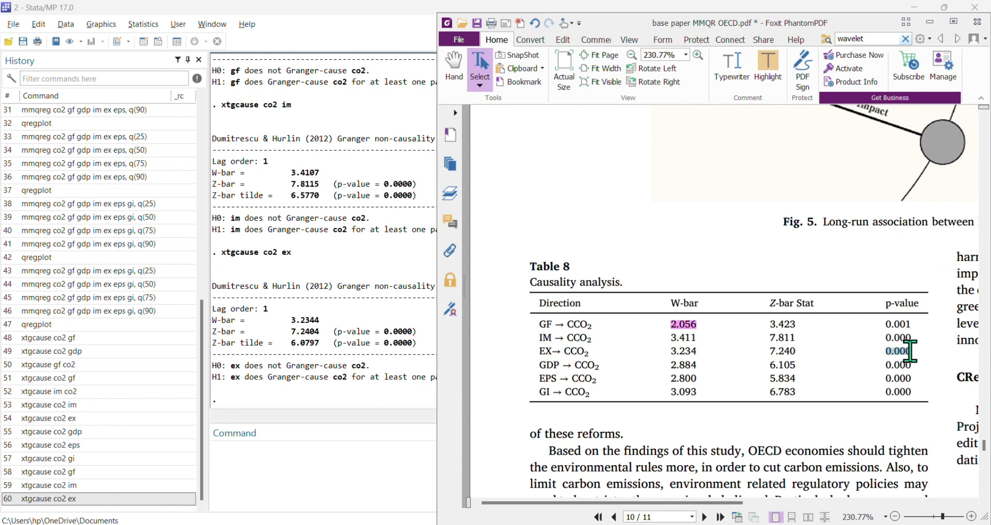
Step: Run xtgcause co2 gdp in Stata by editing the recalled command, and compare its W-bar with the GDP row of Table 8 in the paper
click(314, 456)
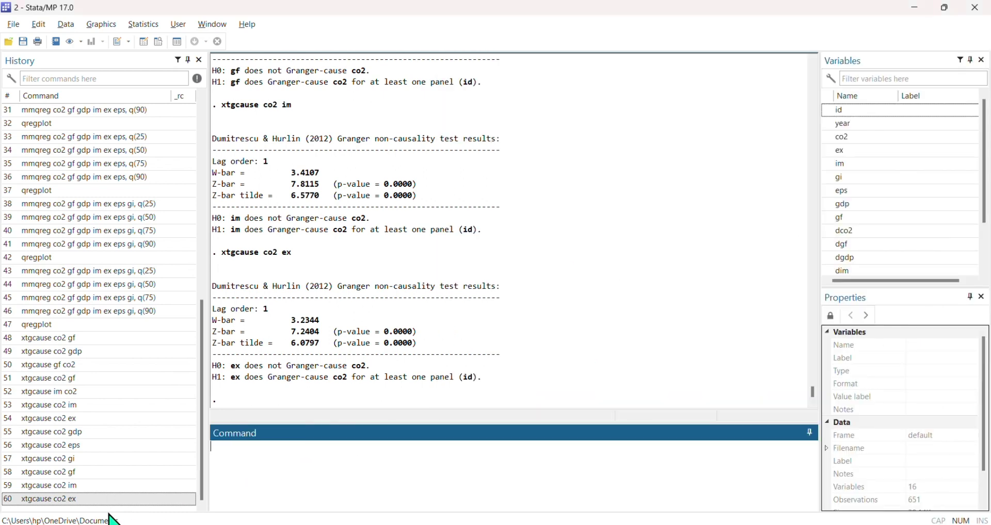
click(167, 498)
click(442, 456)
key(alt+Tab)
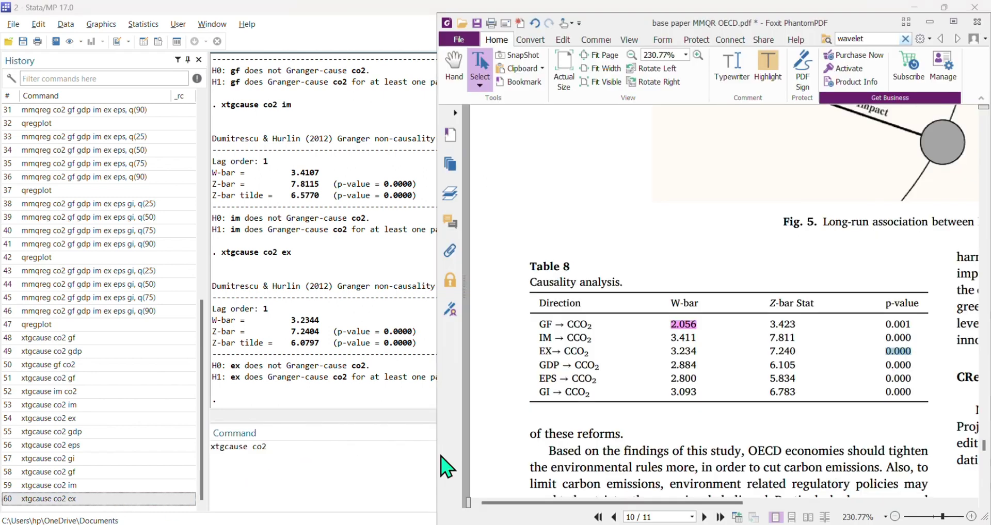
key(alt+Tab)
click(440, 454)
text(gdp)
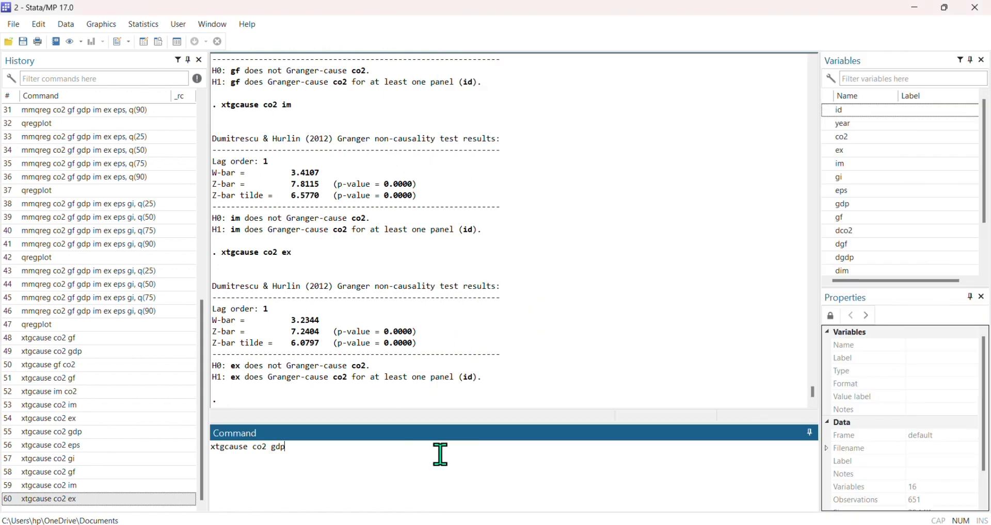
key(Return)
key(alt+Tab)
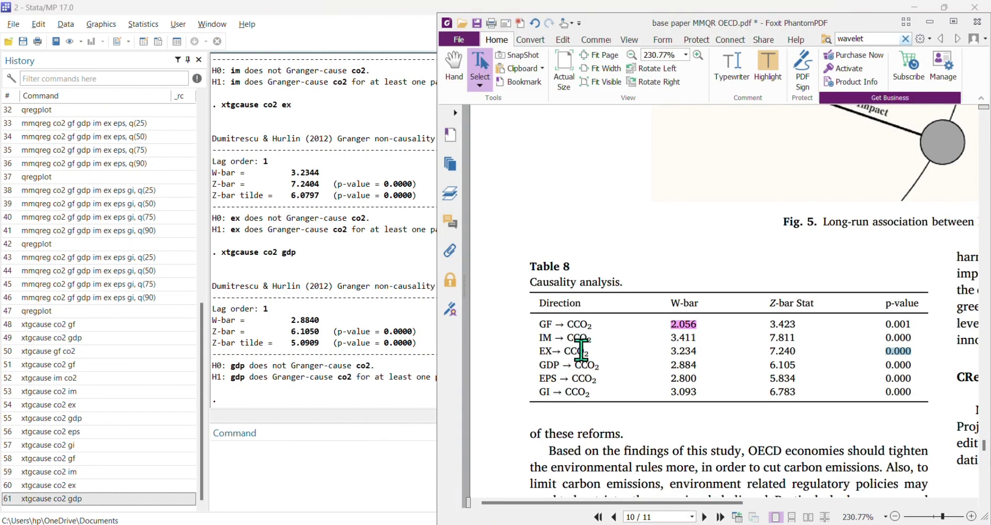
drag(670, 364, 695, 364)
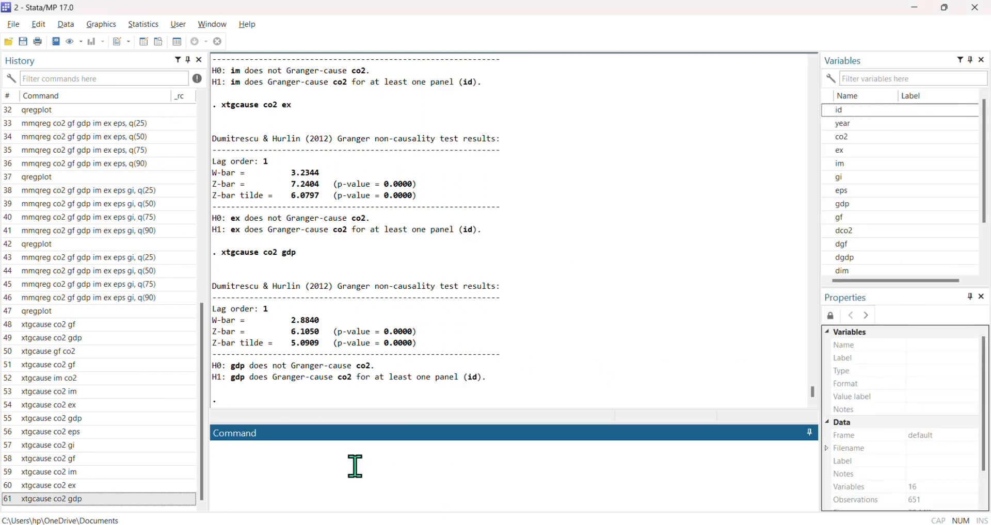
Step: Recall the gdp causality command in Stata, replace gdp with eps, and run xtgcause co2 eps
click(119, 499)
click(373, 467)
key(BackSpace)
key(BackSpace)
key(BackSpace)
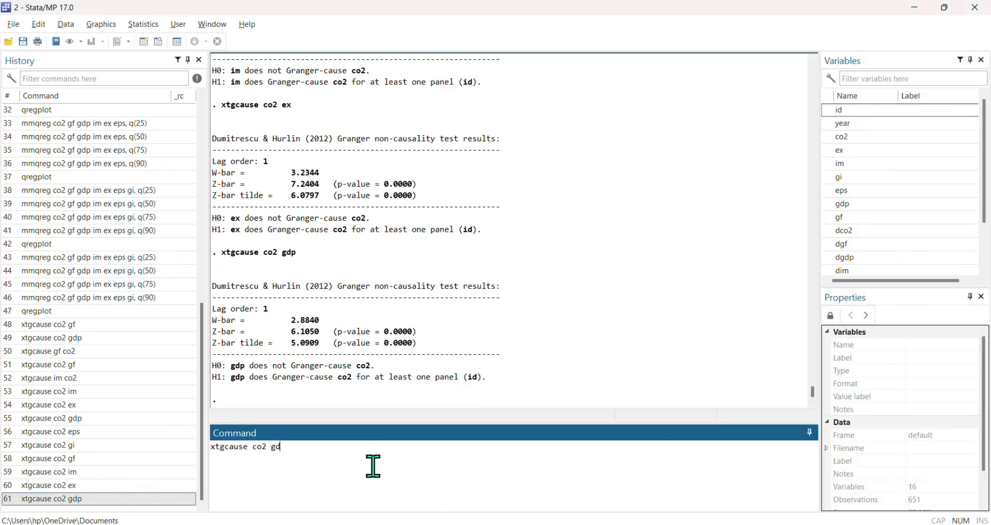
key(alt+Tab)
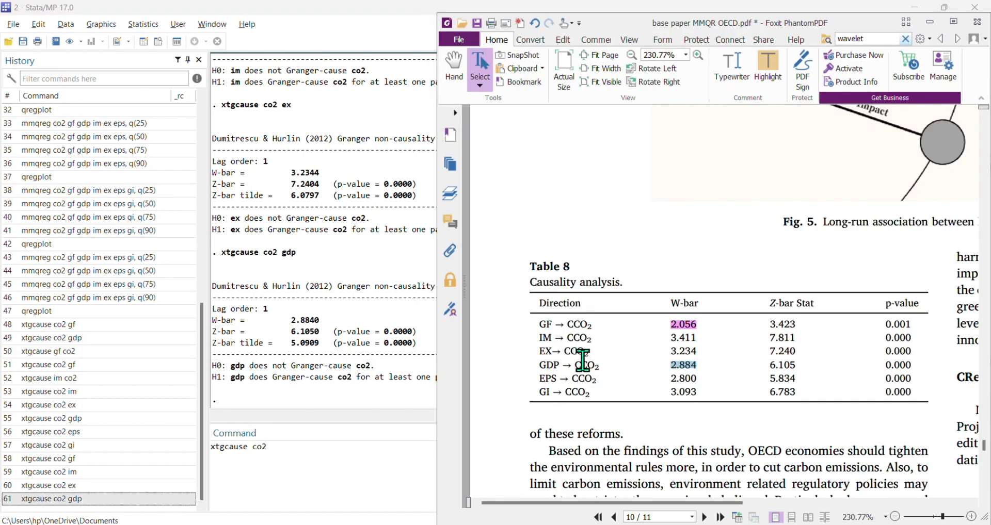
click(297, 459)
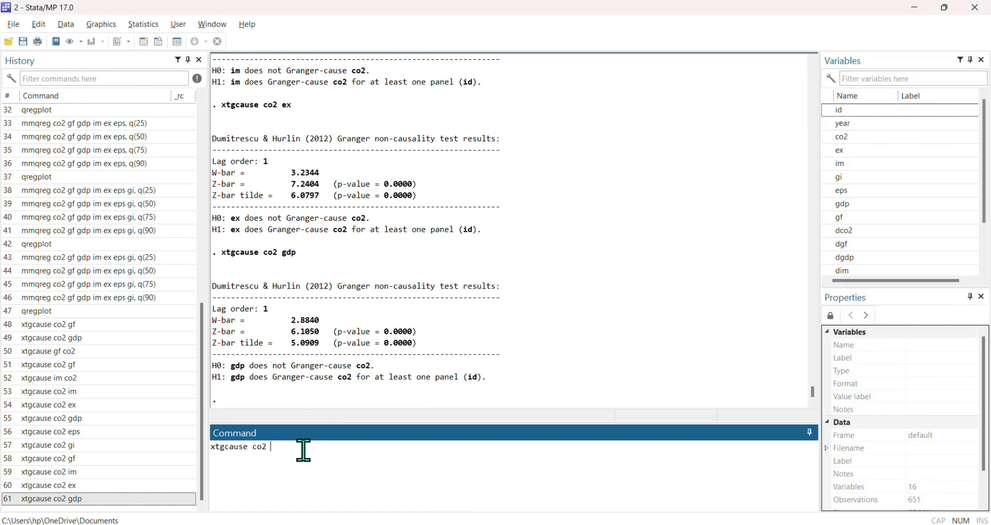
text(eps)
key(Return)
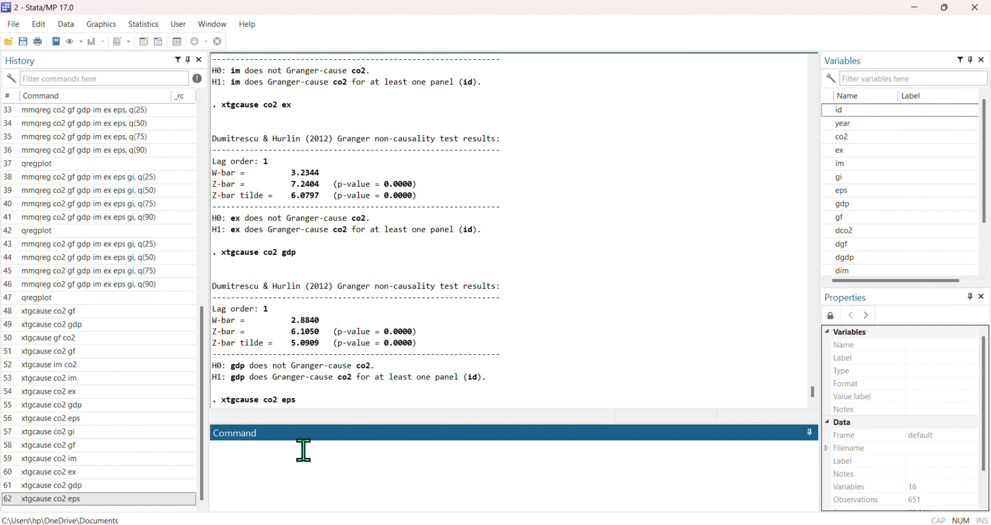
Step: Compare the W-bar value of the eps test with the EPS → CCO2 row in the paper's Table 8
key(alt+Tab)
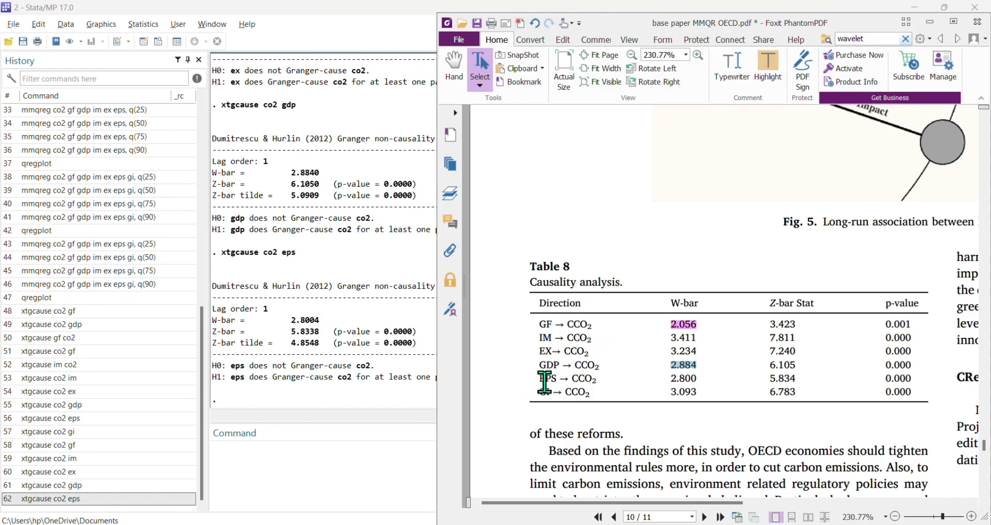
click(293, 320)
drag(294, 322, 318, 323)
key(alt+Tab)
drag(670, 380, 695, 379)
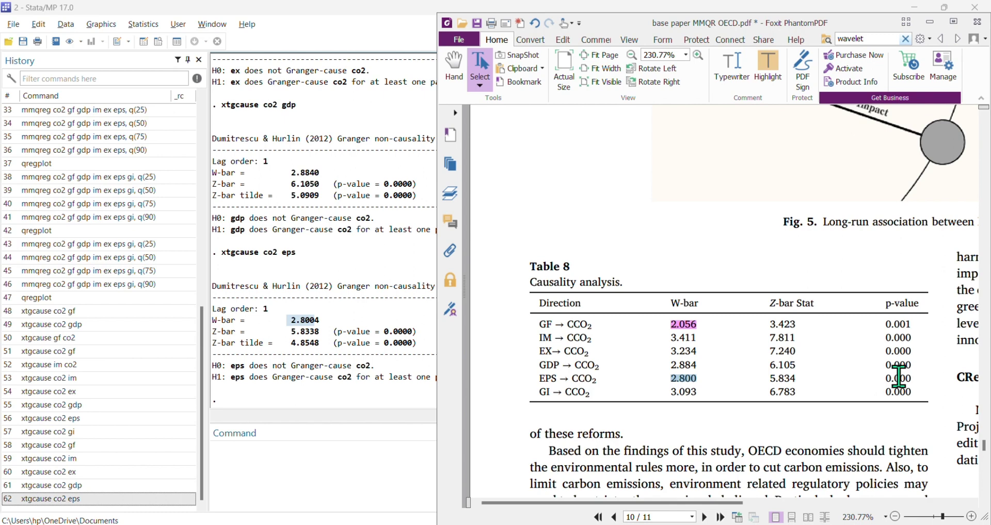
Step: Return to Stata, change the recalled eps command to use gi, and run xtgcause co2 gi
click(230, 479)
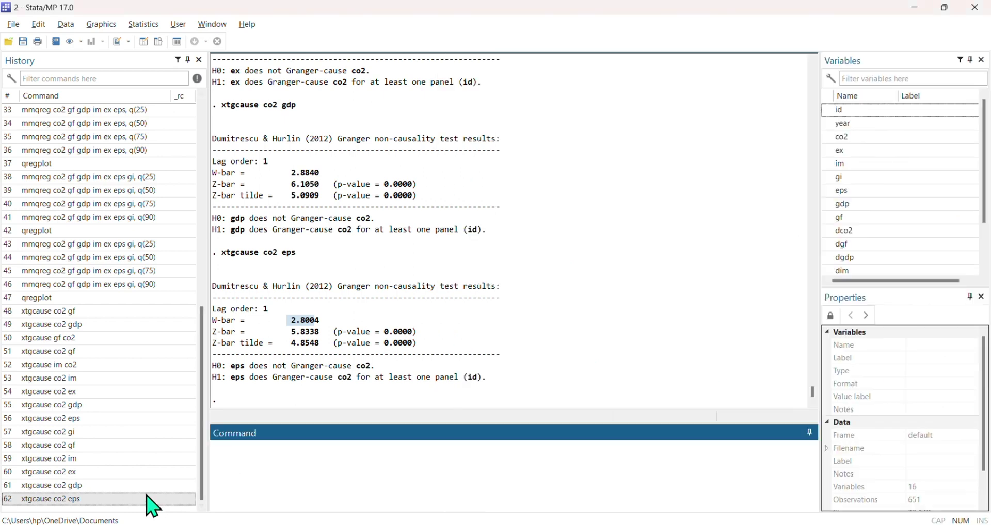
click(147, 499)
key(BackSpace)
key(BackSpace)
key(BackSpace)
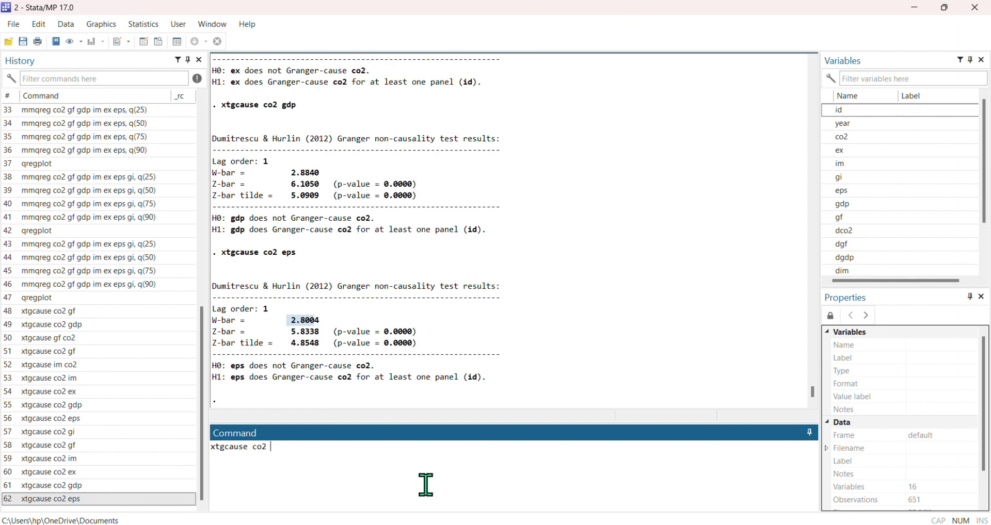
text(gi)
key(Return)
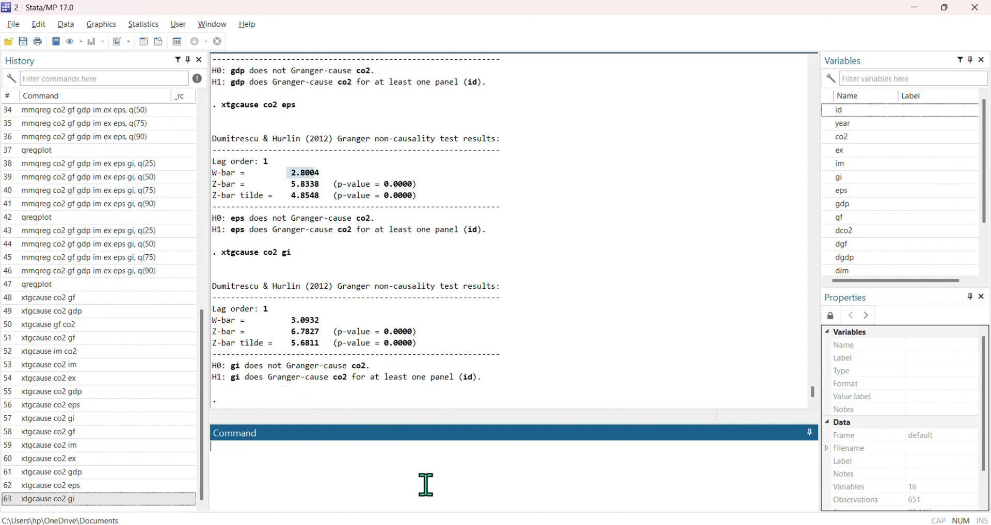
Step: Compare the gi test output with the GI → CCO2 row's W-bar, Z-bar and p-value under the Table 8 heading in the paper
key(alt+Tab)
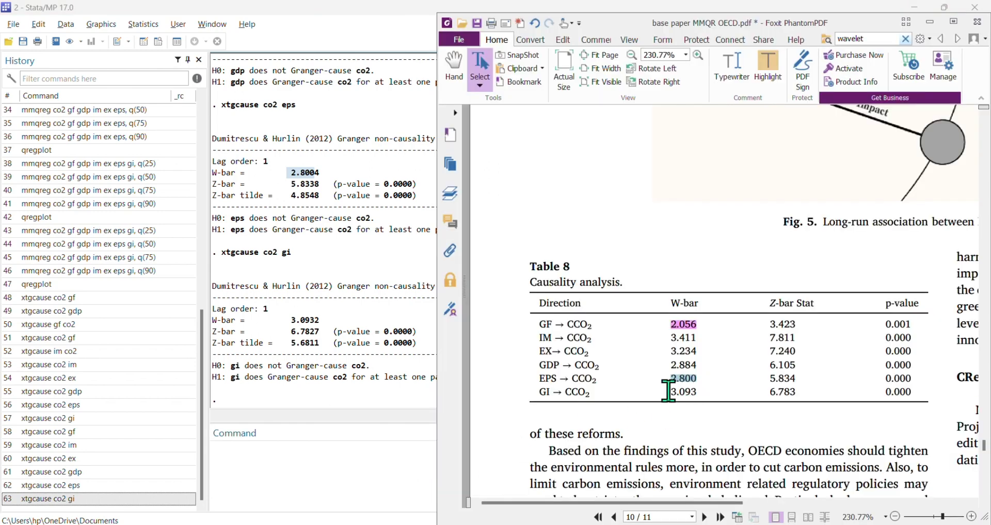
drag(665, 392, 697, 391)
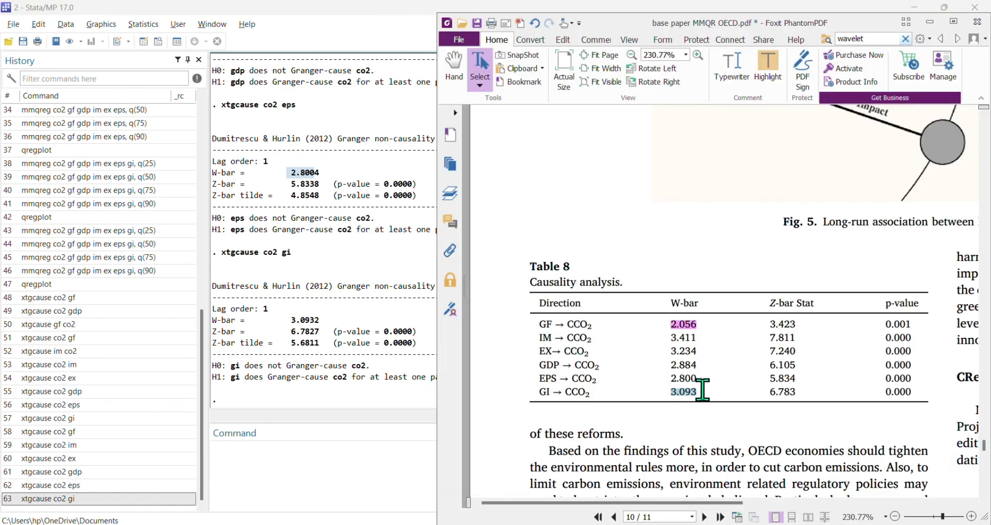
click(768, 396)
drag(768, 396, 797, 396)
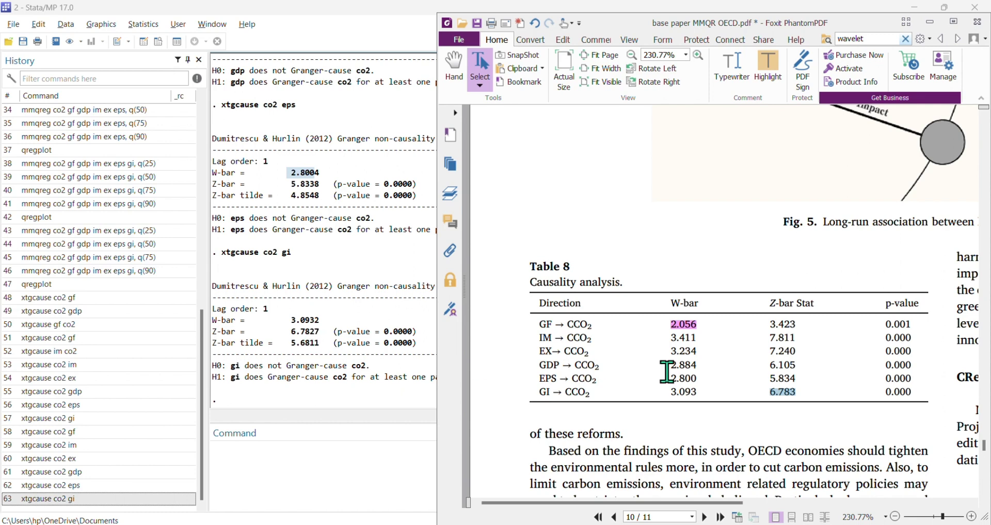
drag(887, 392, 912, 391)
drag(530, 266, 624, 287)
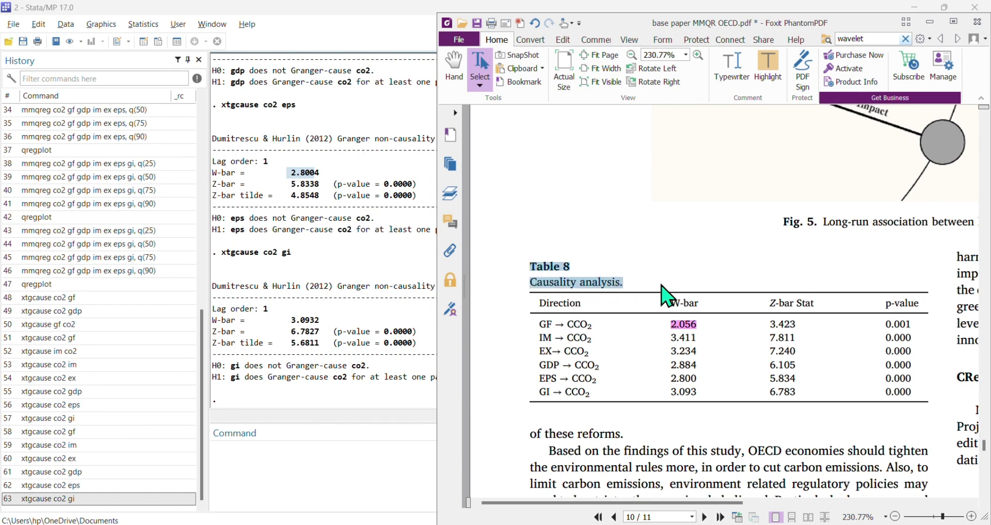